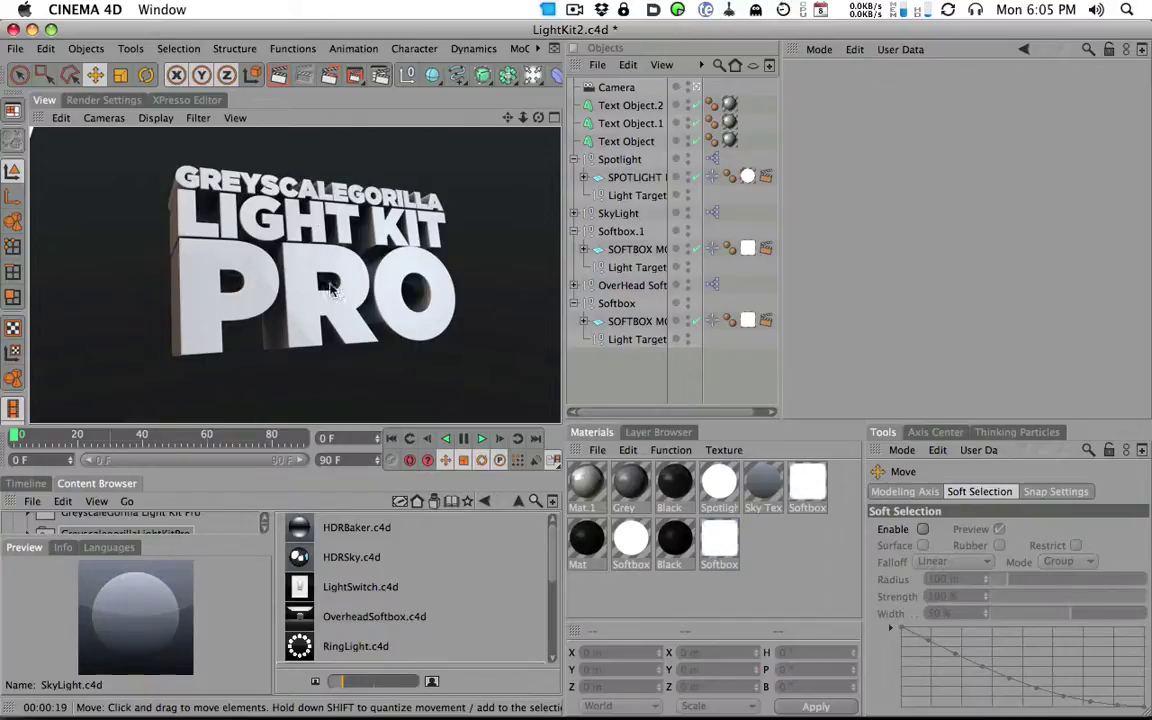
- Render the viewport with all the lights in view and review the control options of the Softbox
left_click(320, 340)
mouse_move(320, 340)
left_mouse_down("alt")
mouse_move(398, 252)
mouse_move(427, 265)
mouse_move(300, 320)
mouse_move(225, 313)
mouse_move(334, 287)
mouse_move(308, 323)
left_mouse_up("alt")
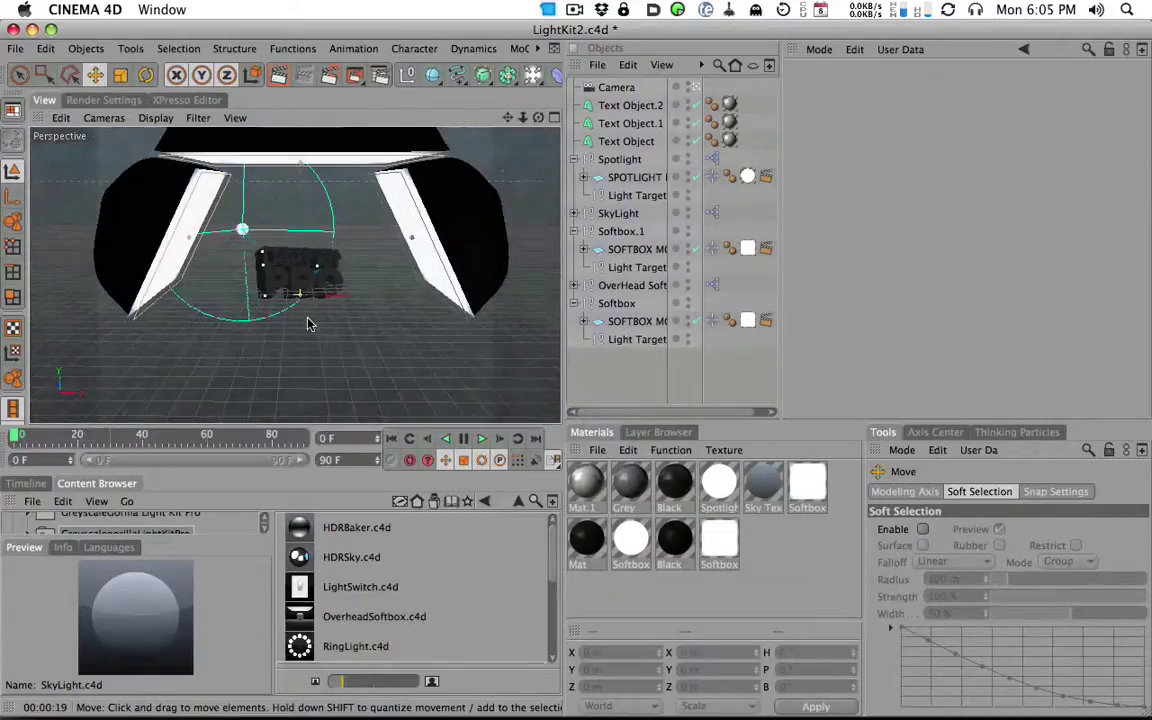
key("ctrl+r")
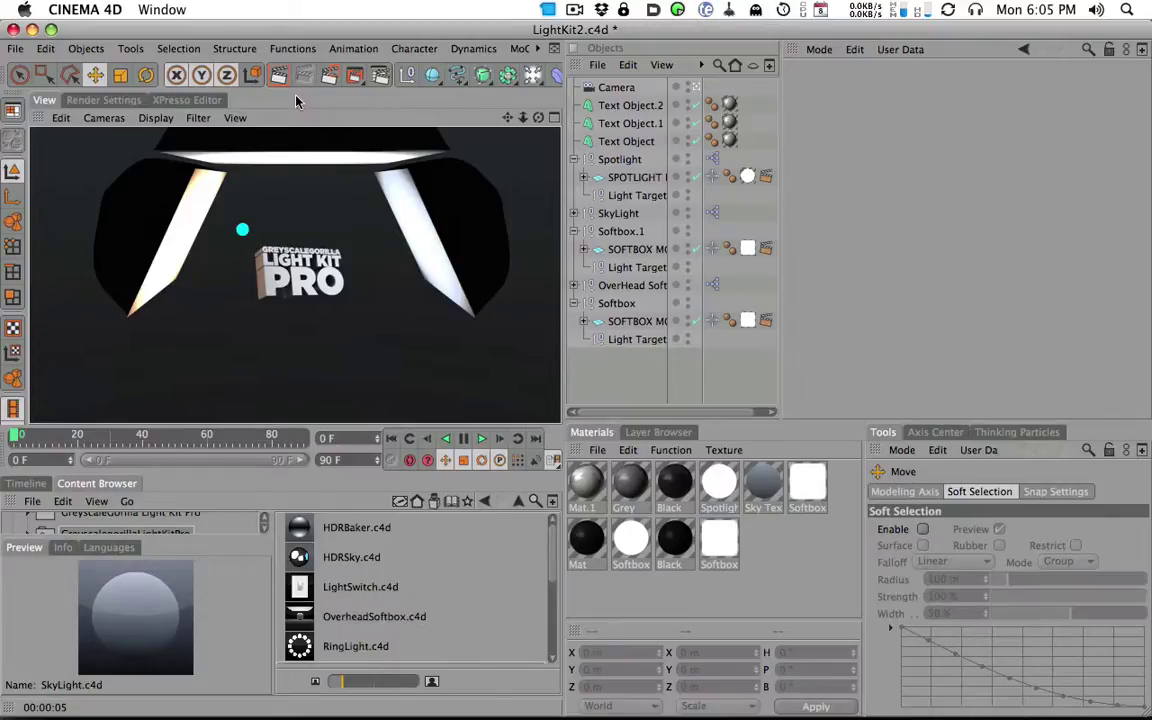
left_click(630, 321)
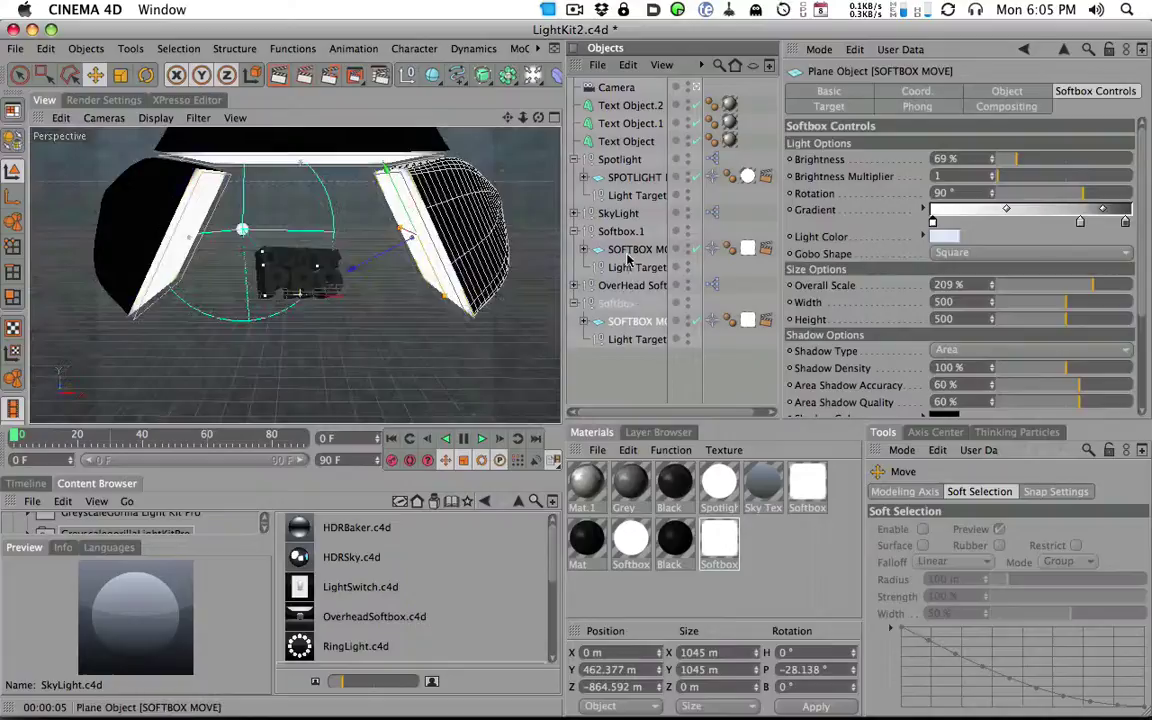
scroll(963, 372, "down", 3)
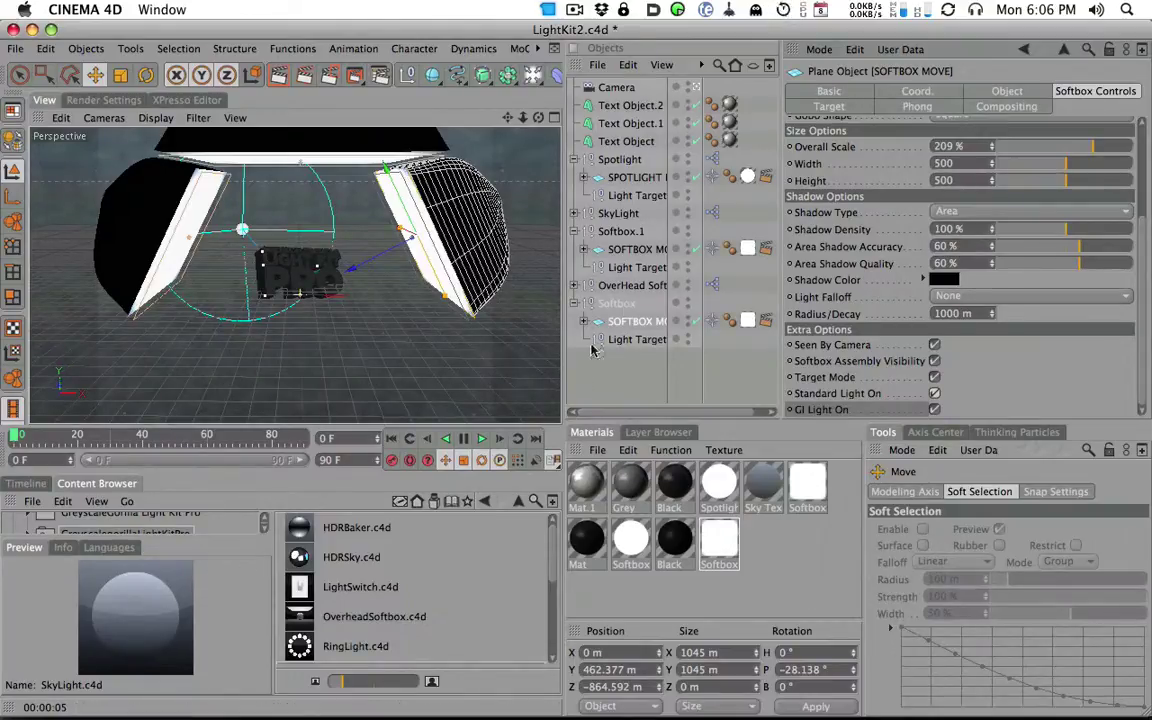
- Add the LightSwitch.c4d preset to the scene and place its Global Light Switch object at the end of the object hierarchy
double_click(307, 592)
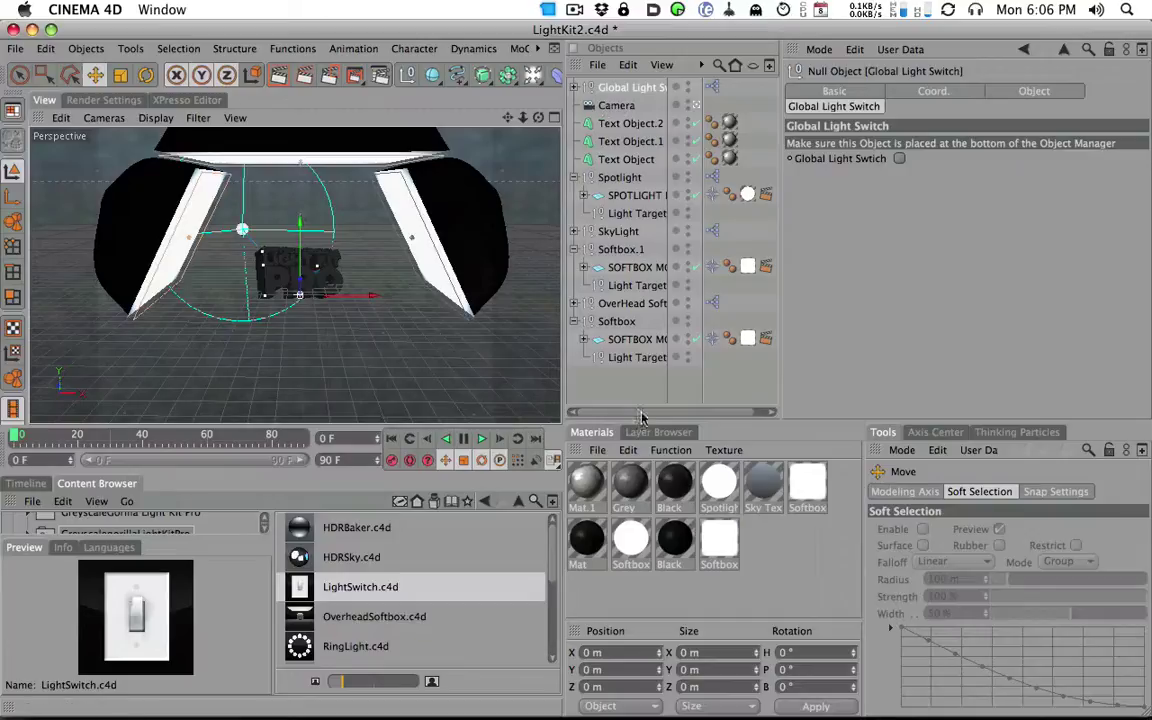
left_click(620, 92)
left_click_drag(620, 92, 628, 370)
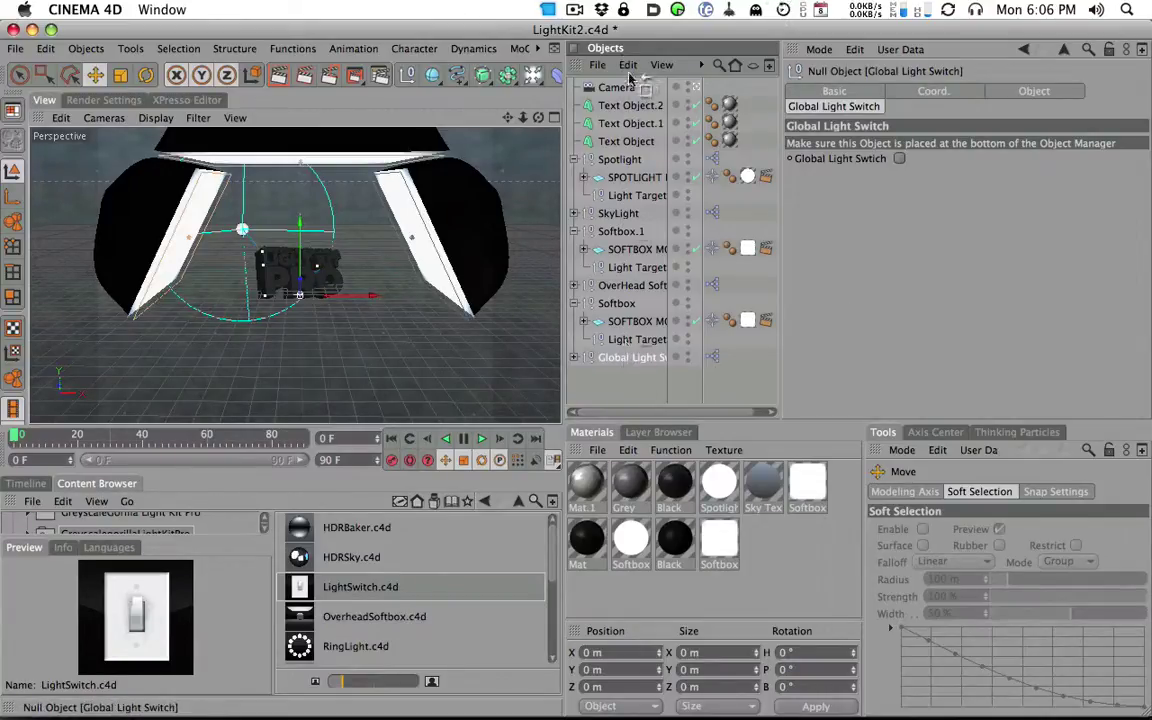
left_click_drag(590, 357, 628, 365)
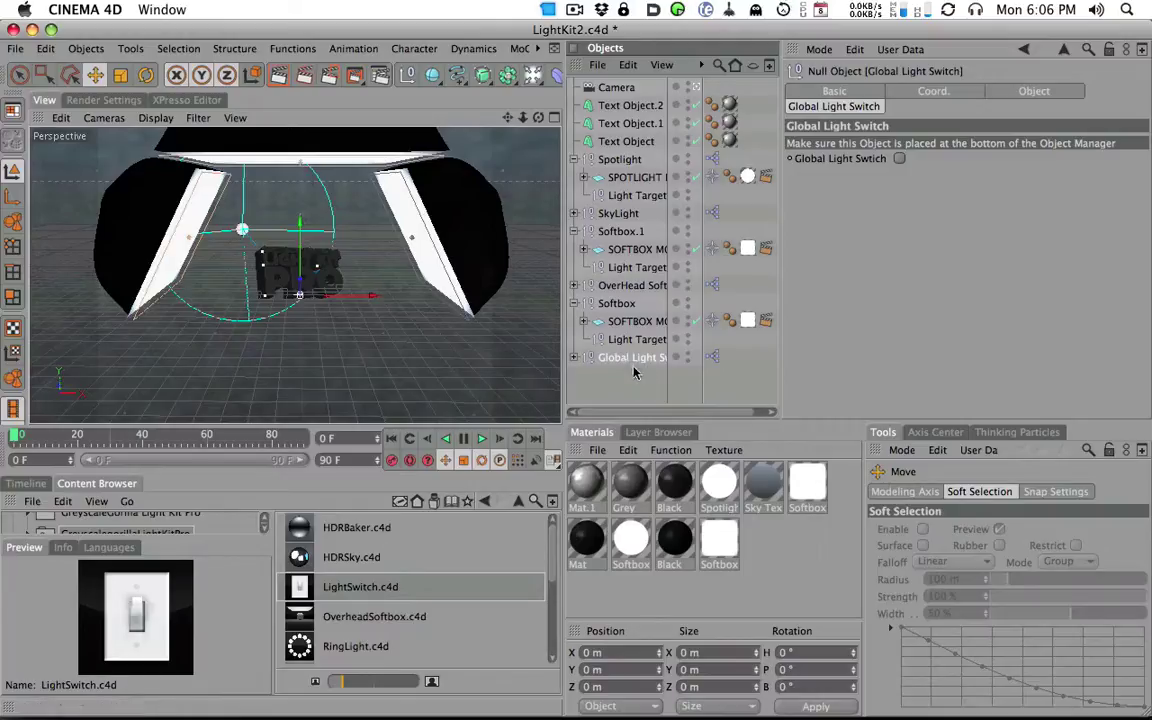
- Enable the Global Light Switch and render the viewport to check the lighting
left_click(899, 159)
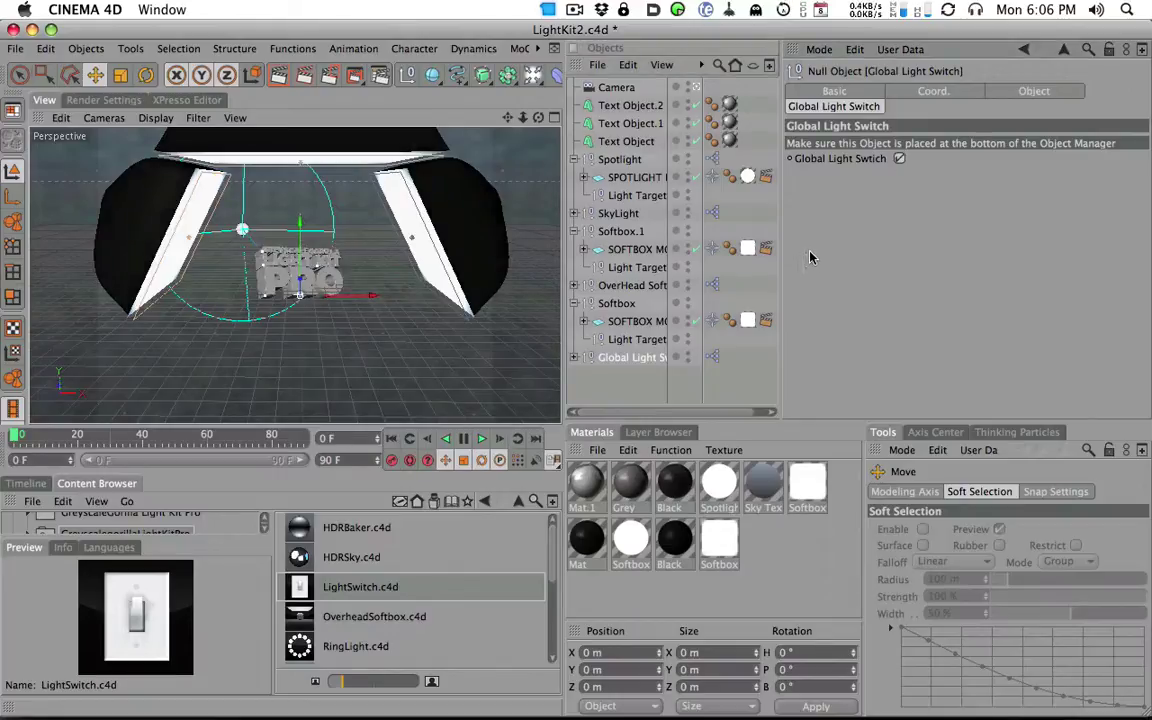
left_click(279, 75)
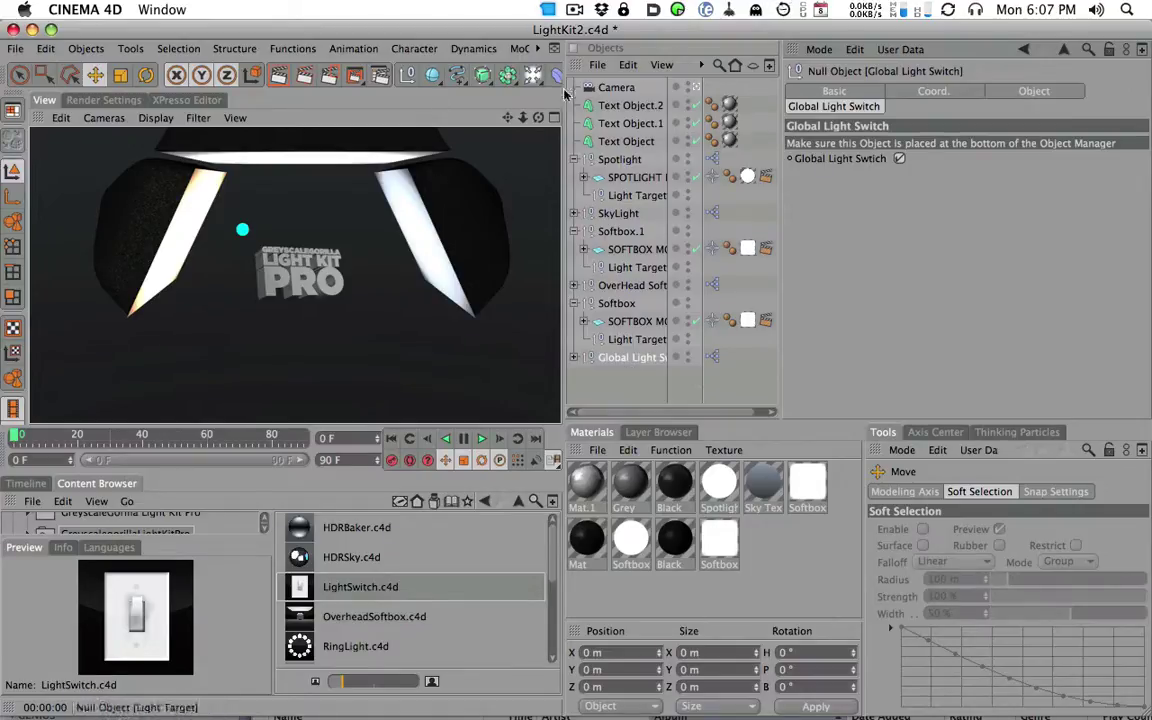
- Add the Global Illumination effect to the render settings and set its GI Mode to IR + QMC (Still Image)
left_click(103, 100)
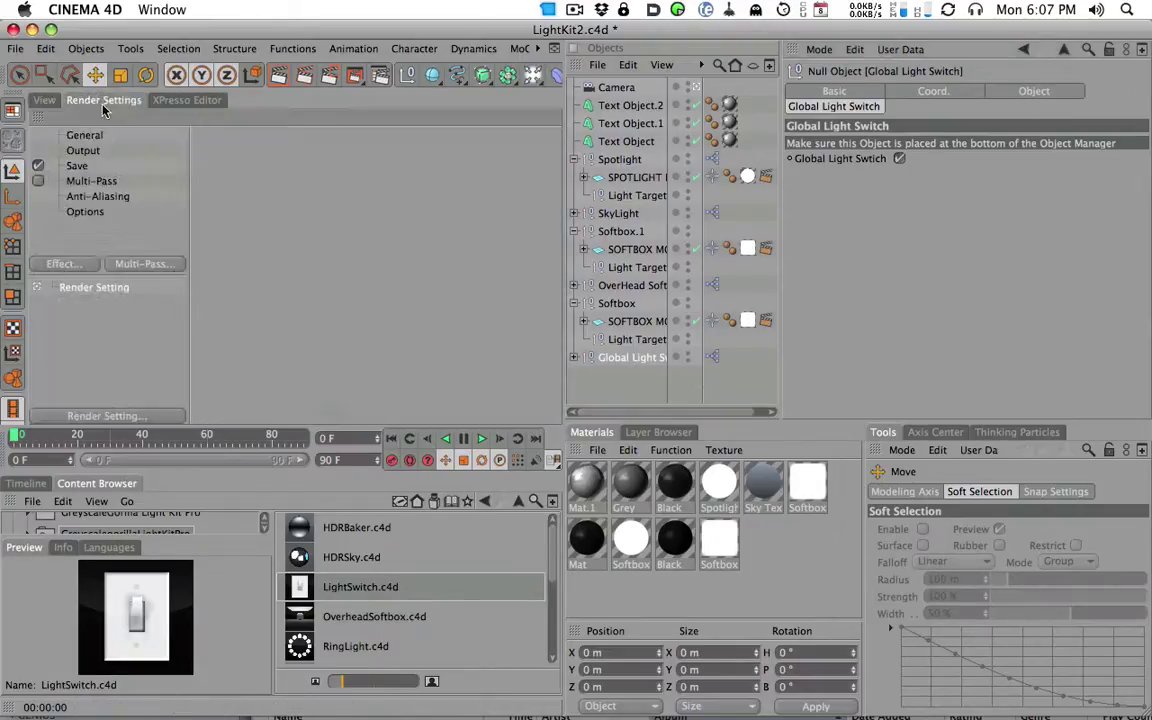
left_click(60, 264)
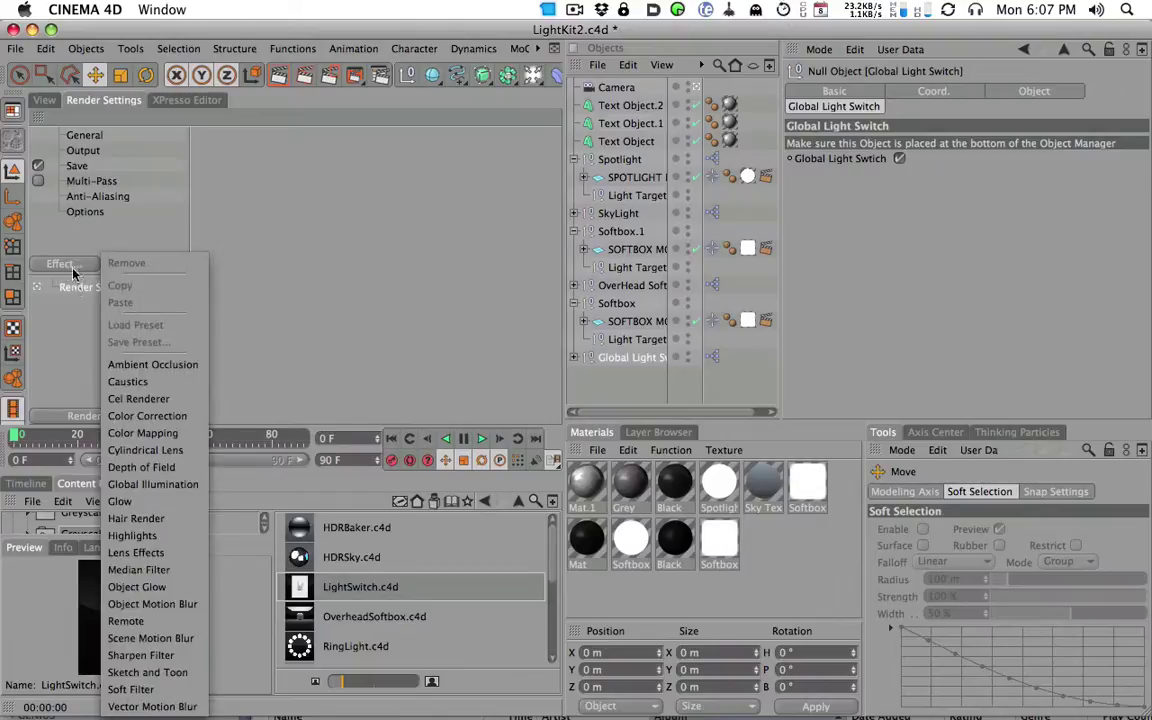
left_click(160, 484)
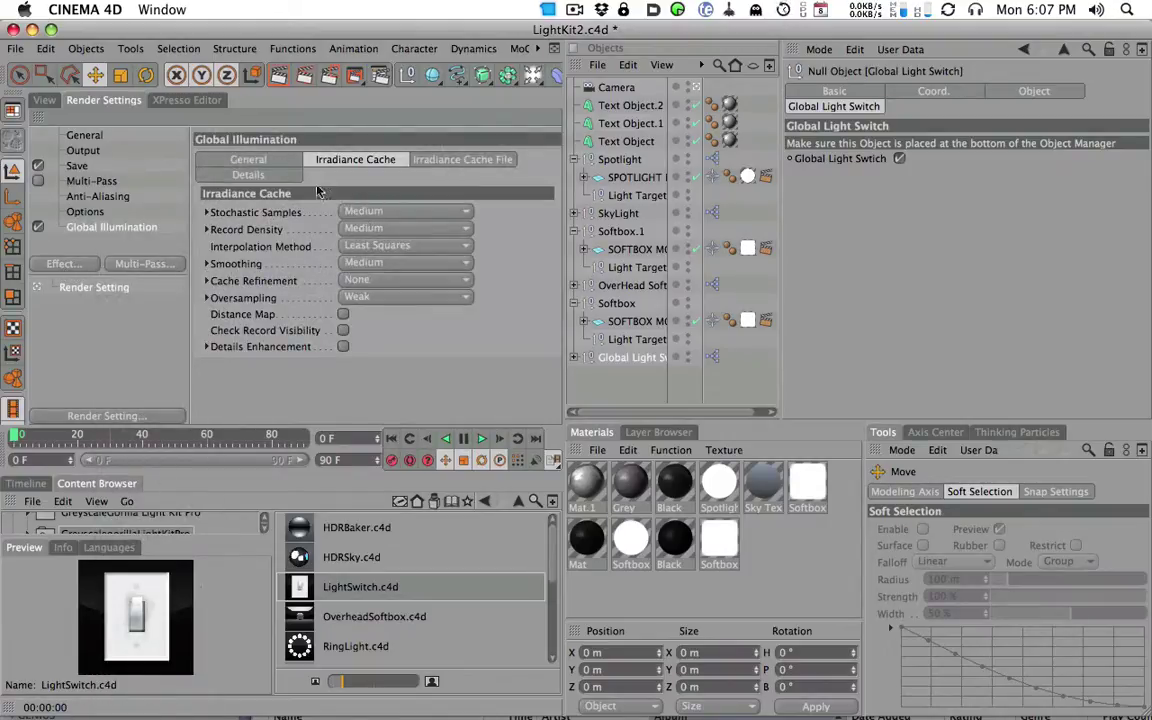
left_click(263, 161)
left_click(332, 211)
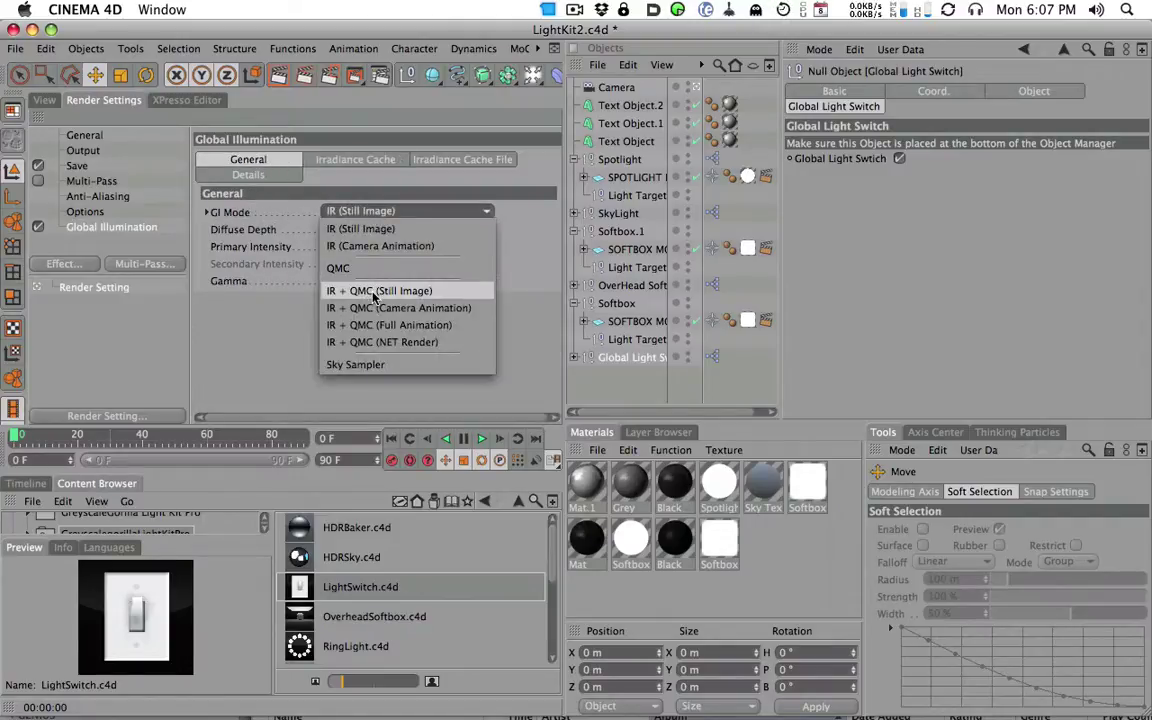
left_click(377, 293)
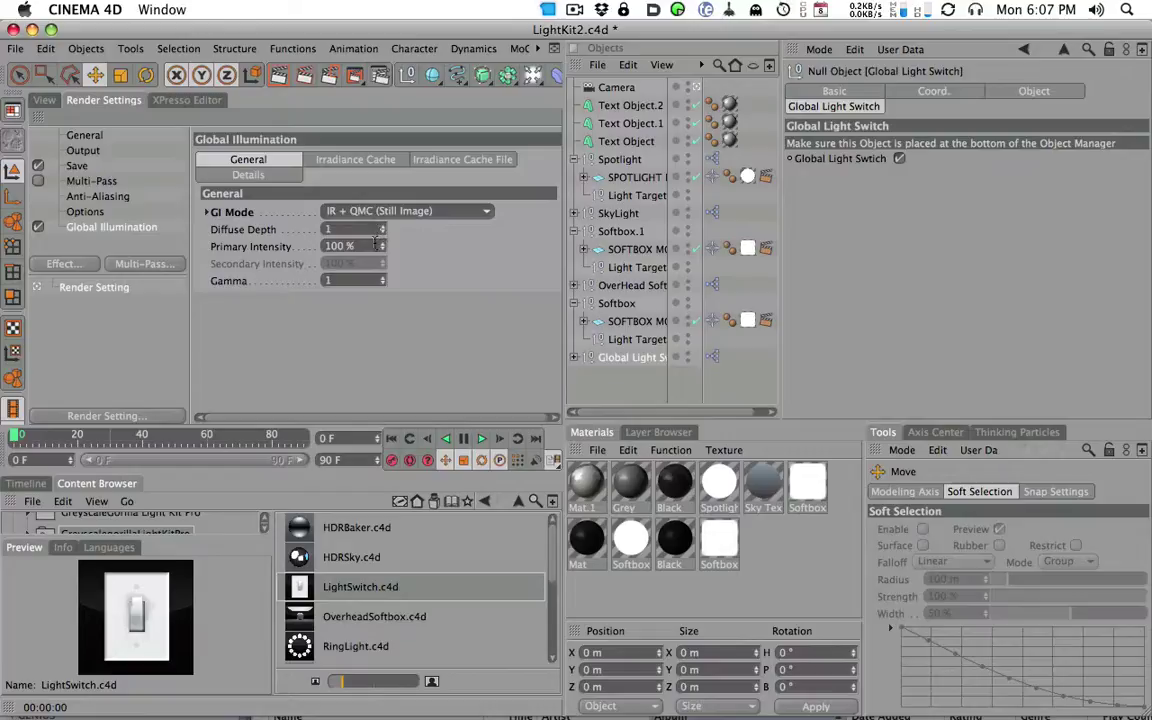
- Set the Global Illumination gamma to 1.8
left_click(368, 282)
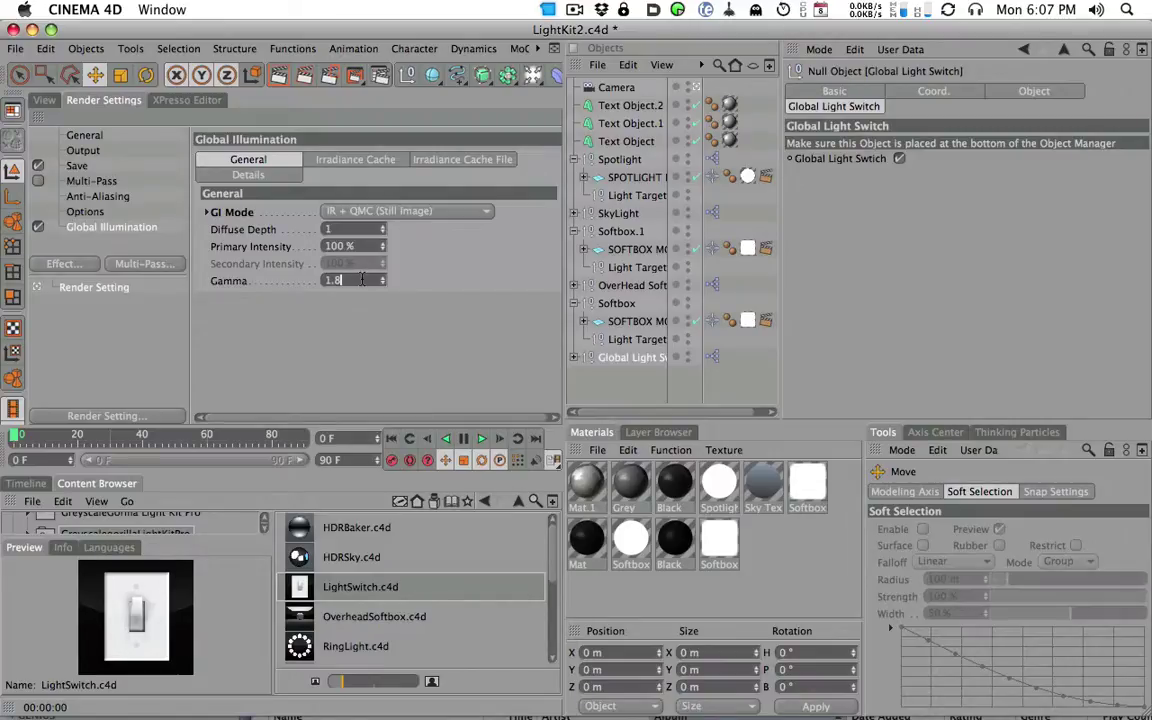
left_click_drag(355, 280, 306, 283)
key("Return")
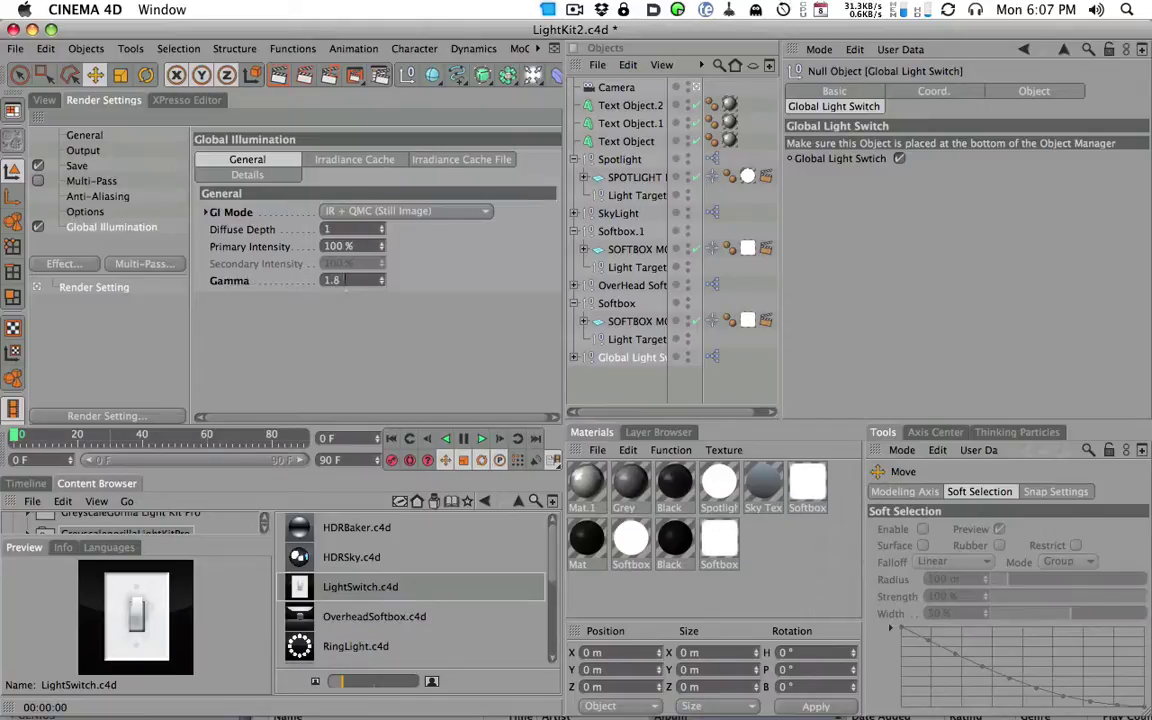
- Render a close-up of the 3D text in the viewport to check the Global Illumination lighting
left_click(44, 100)
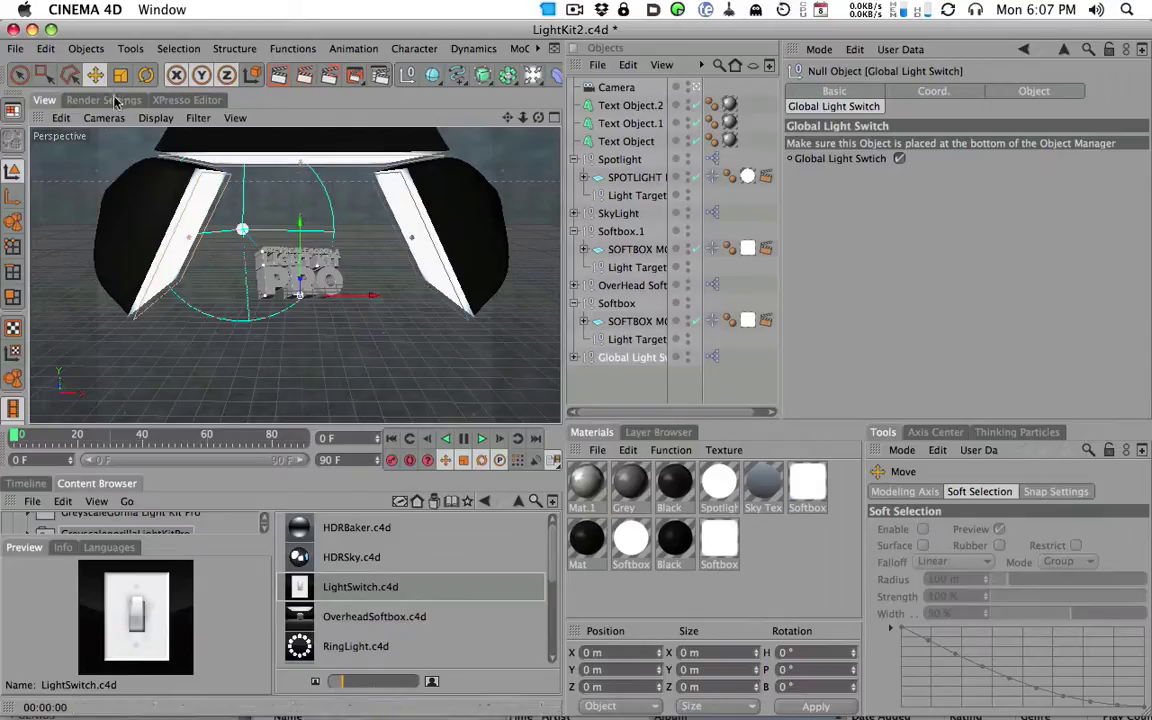
left_click(279, 76)
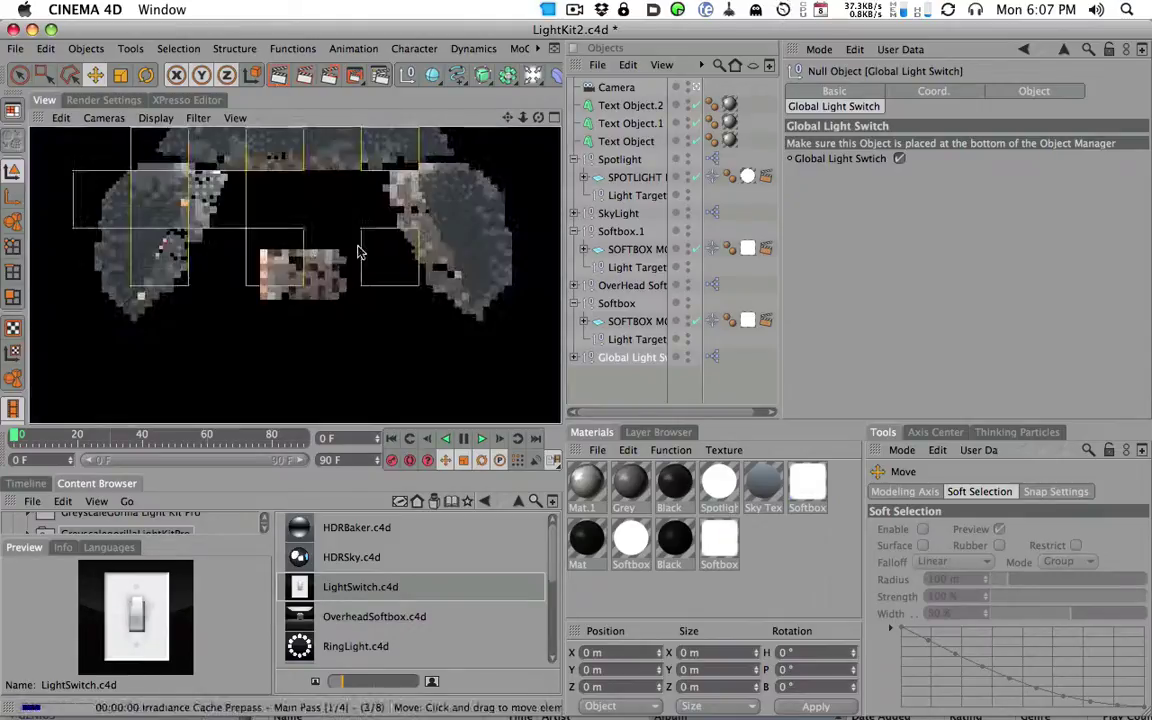
left_click_drag(390, 290, 874, 256)
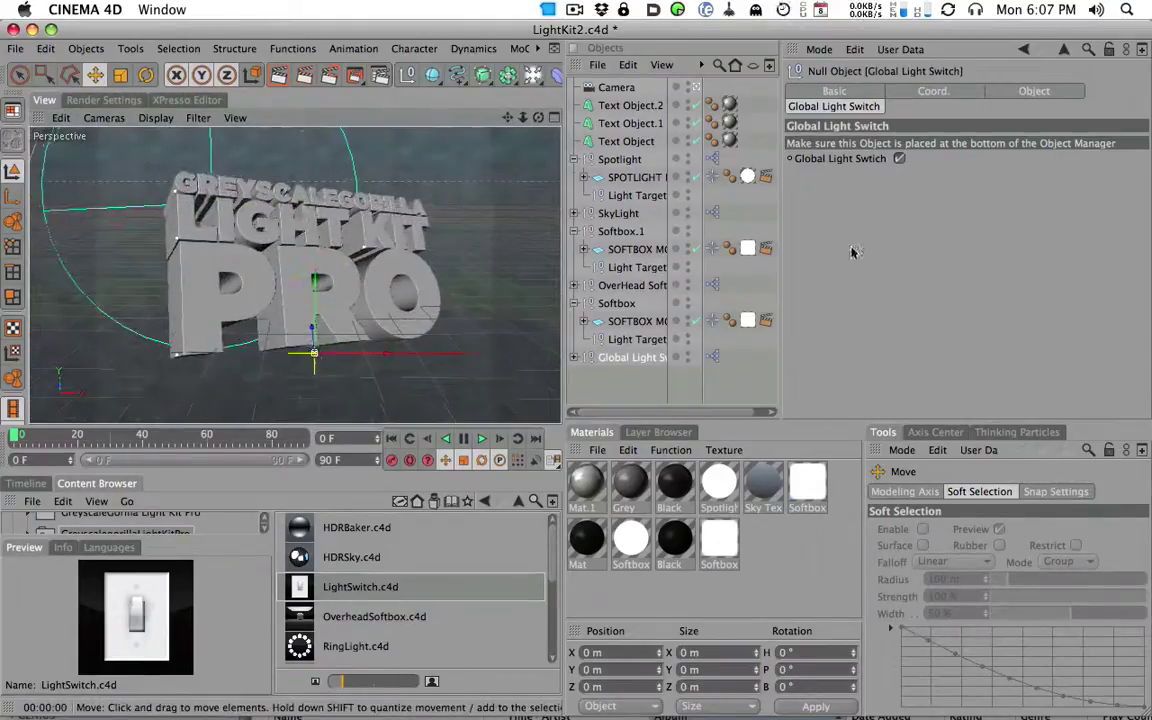
left_click(279, 76)
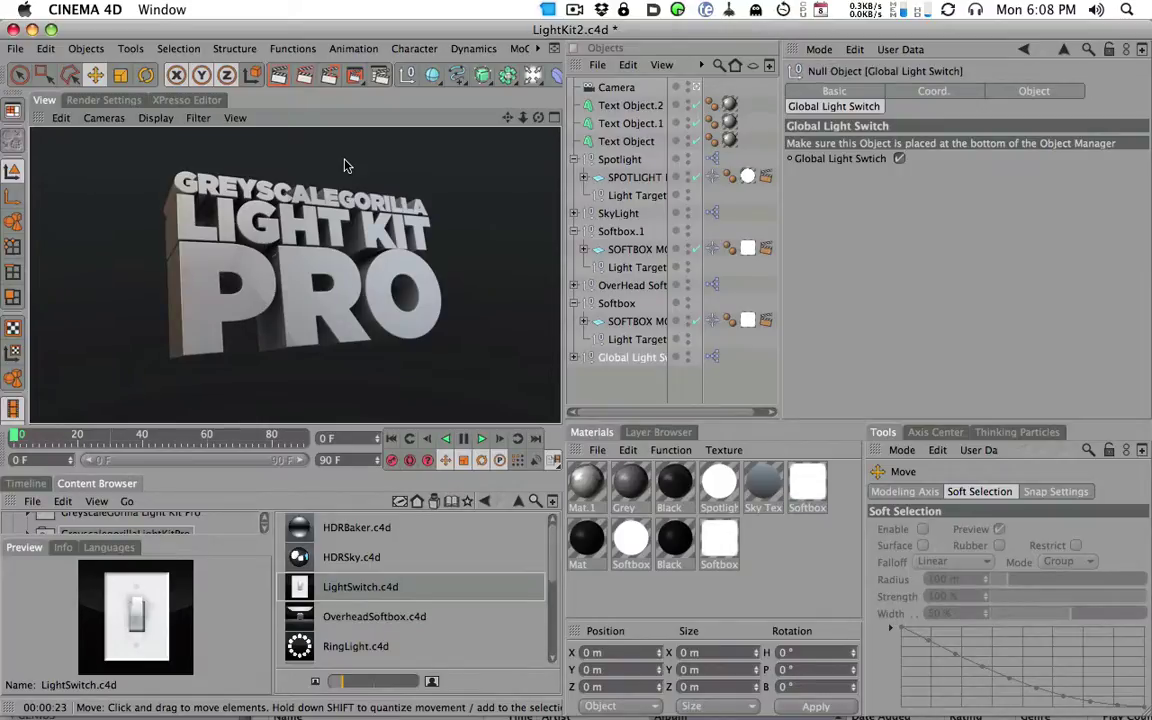
left_click(344, 165)
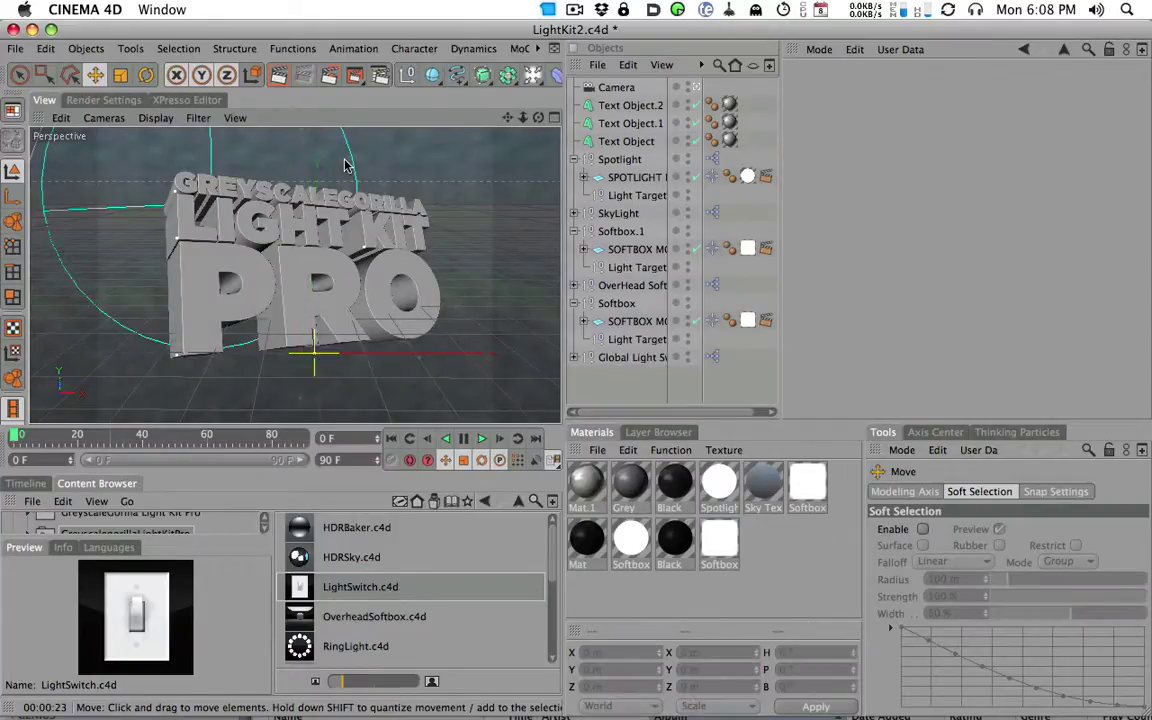
left_click(278, 75)
- Toggle the Global Light Switch off and back on to compare its effect on the whole light setup
scroll(215, 284, "down", 6)
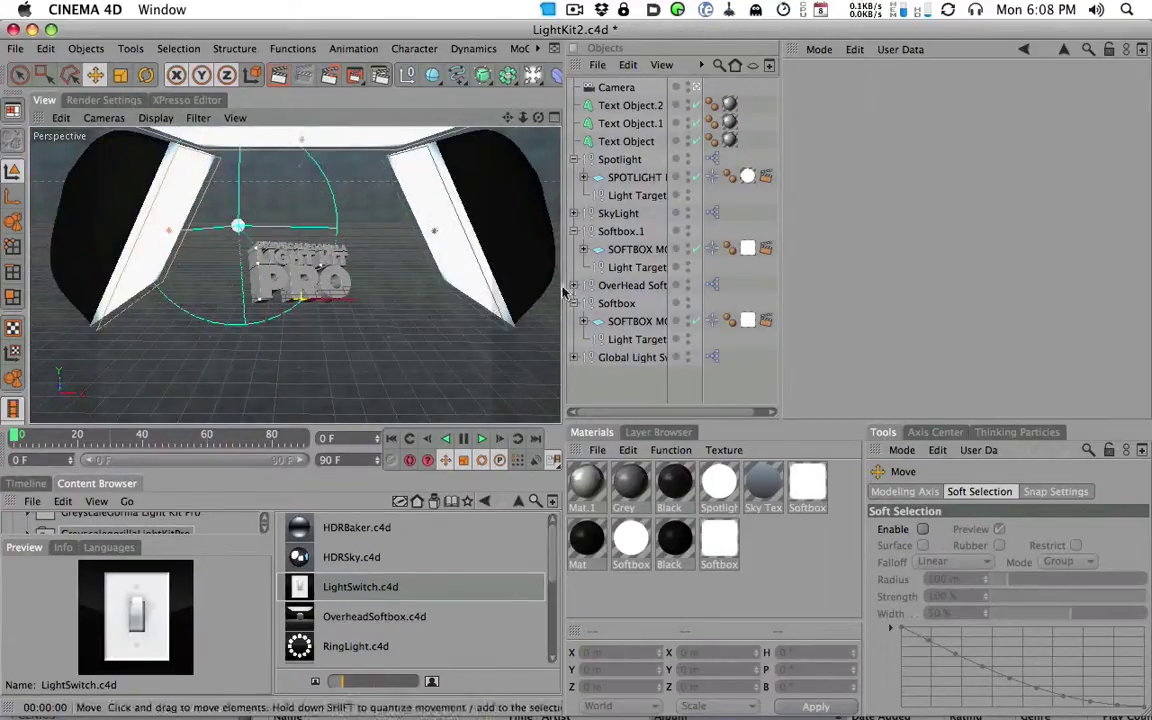
left_click_drag(480, 74, 830, 122)
left_click(627, 358)
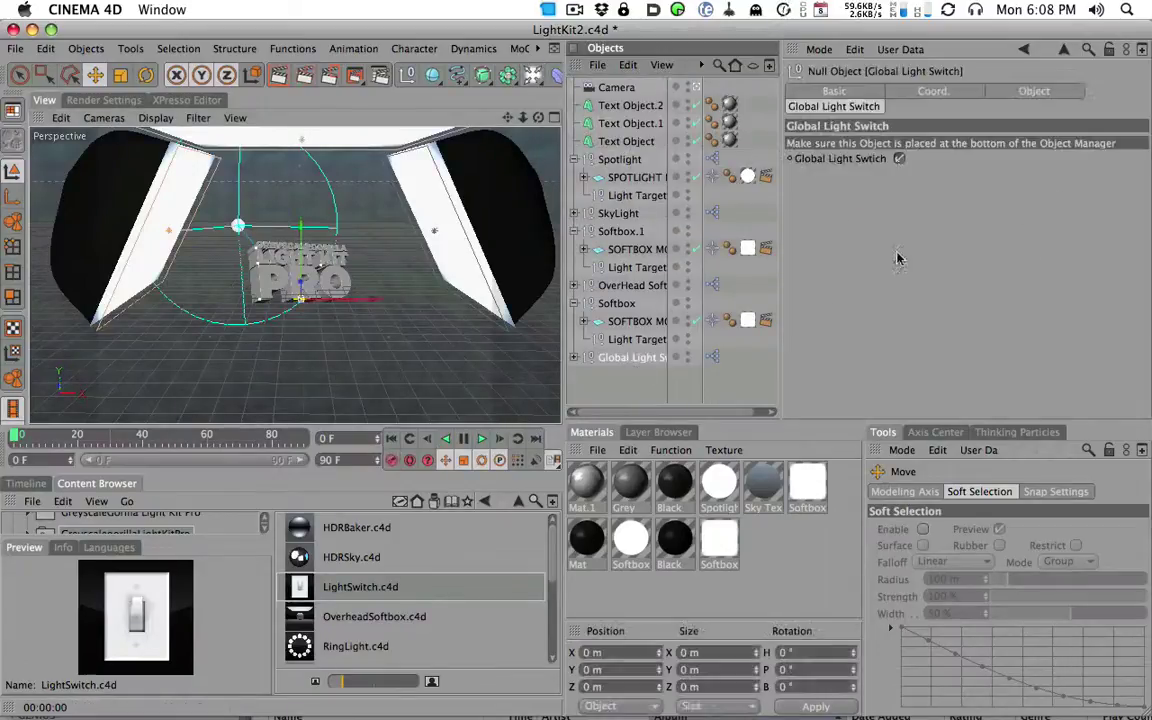
left_click(898, 161)
left_click(898, 161)
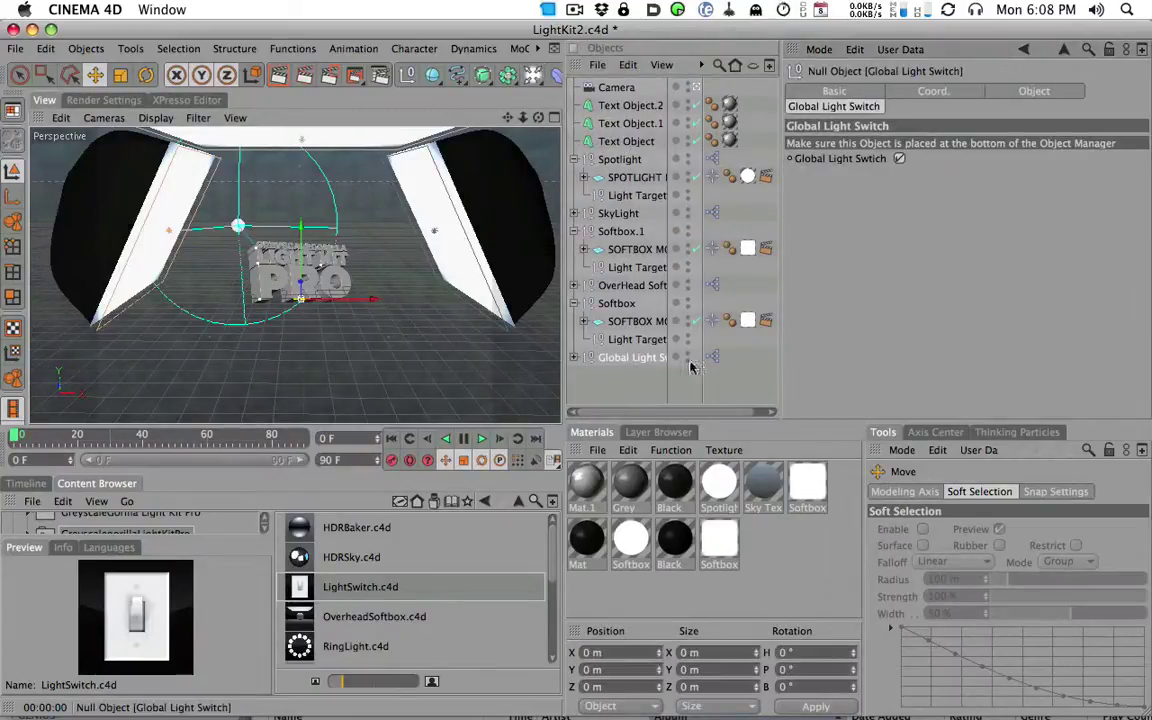
- Inspect the Light inside the Softbox hierarchy while toggling the Global Light Switch off and on, and collapse the Softbox group
left_click(584, 321)
scroll(615, 345, "down", 2)
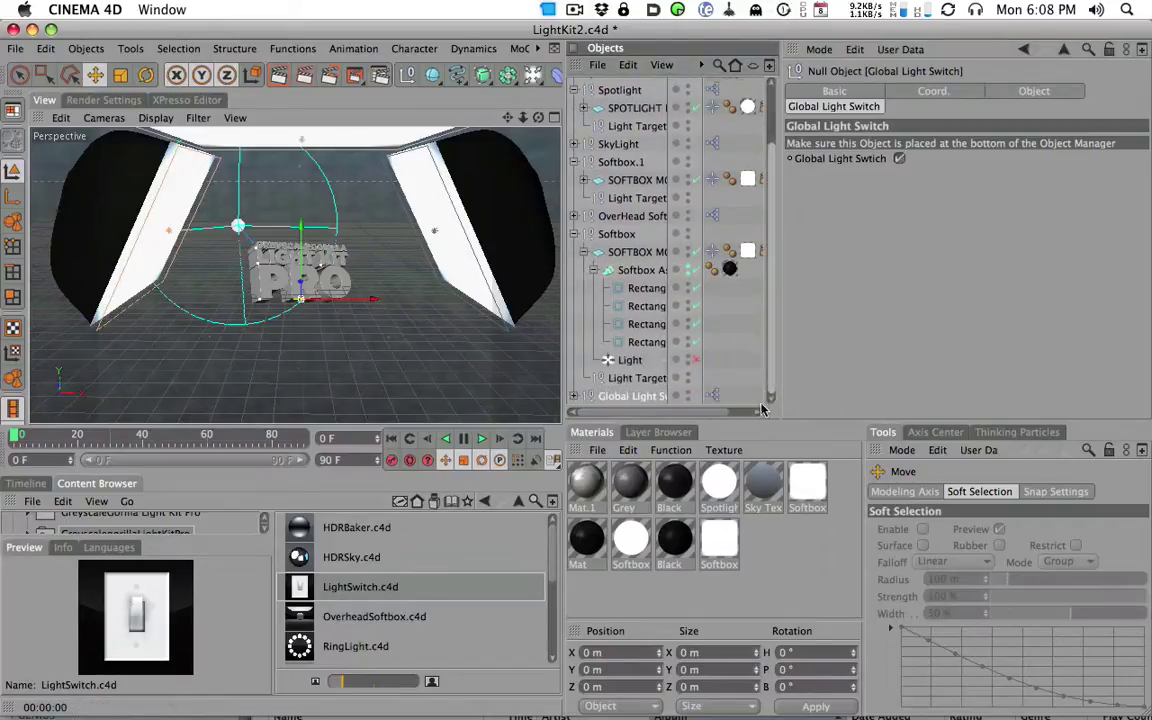
left_click(627, 364)
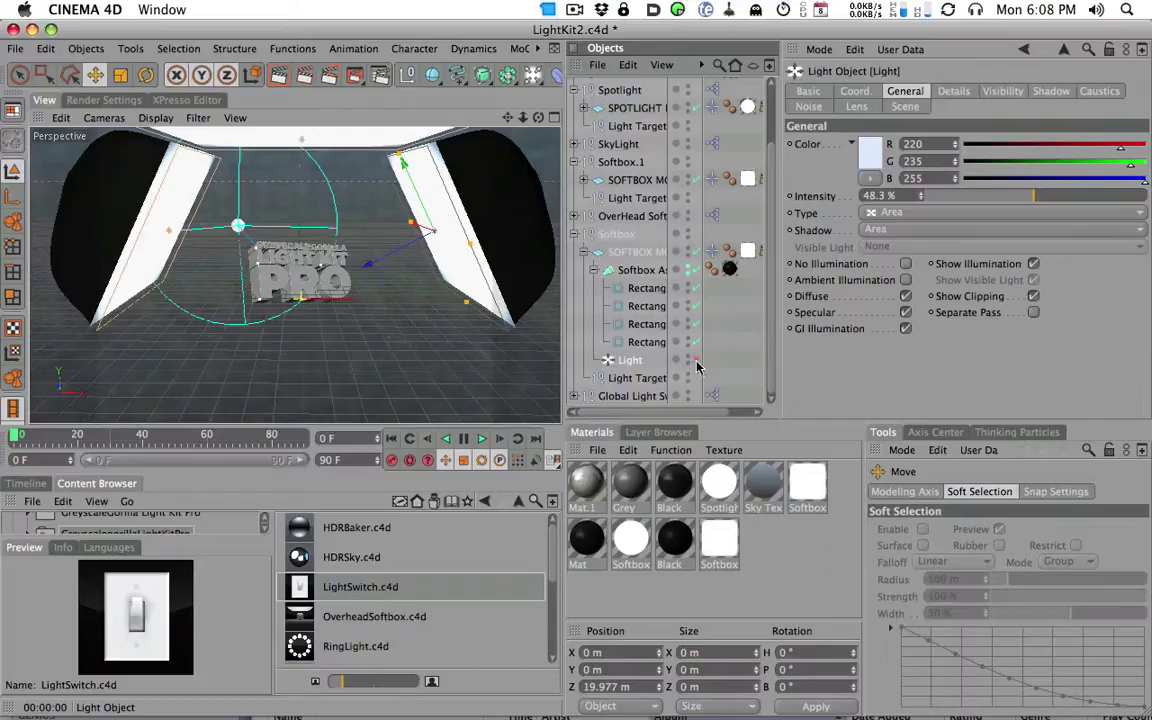
left_click(646, 397)
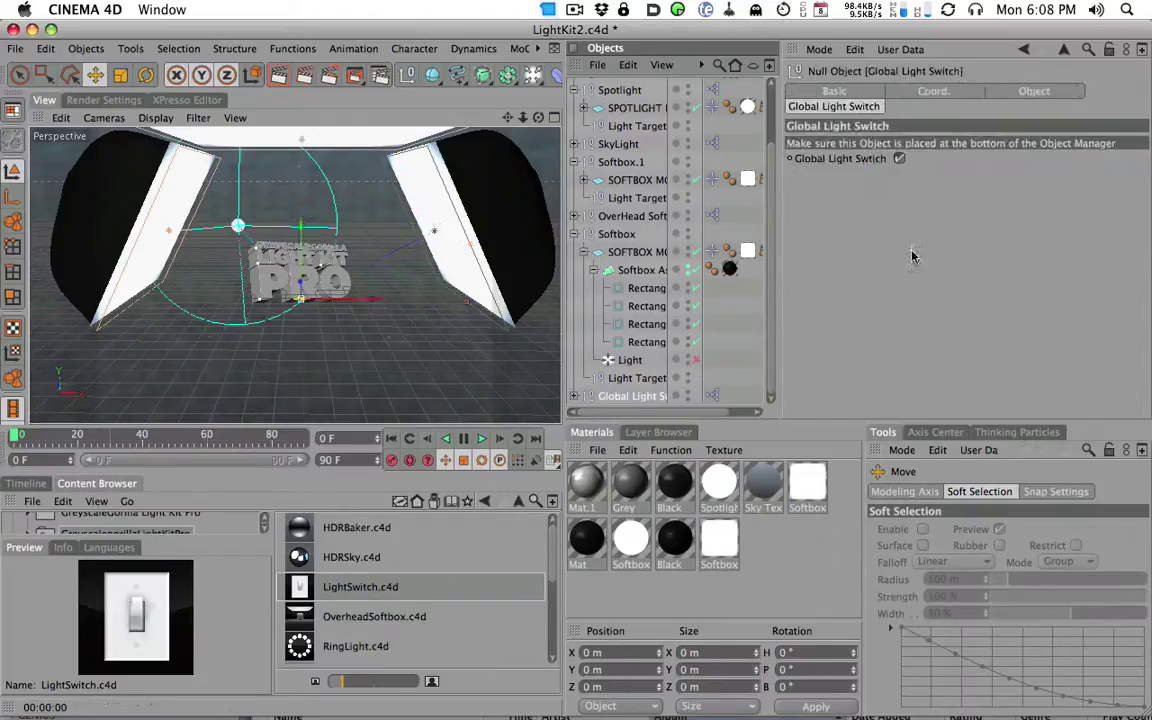
left_click(899, 159)
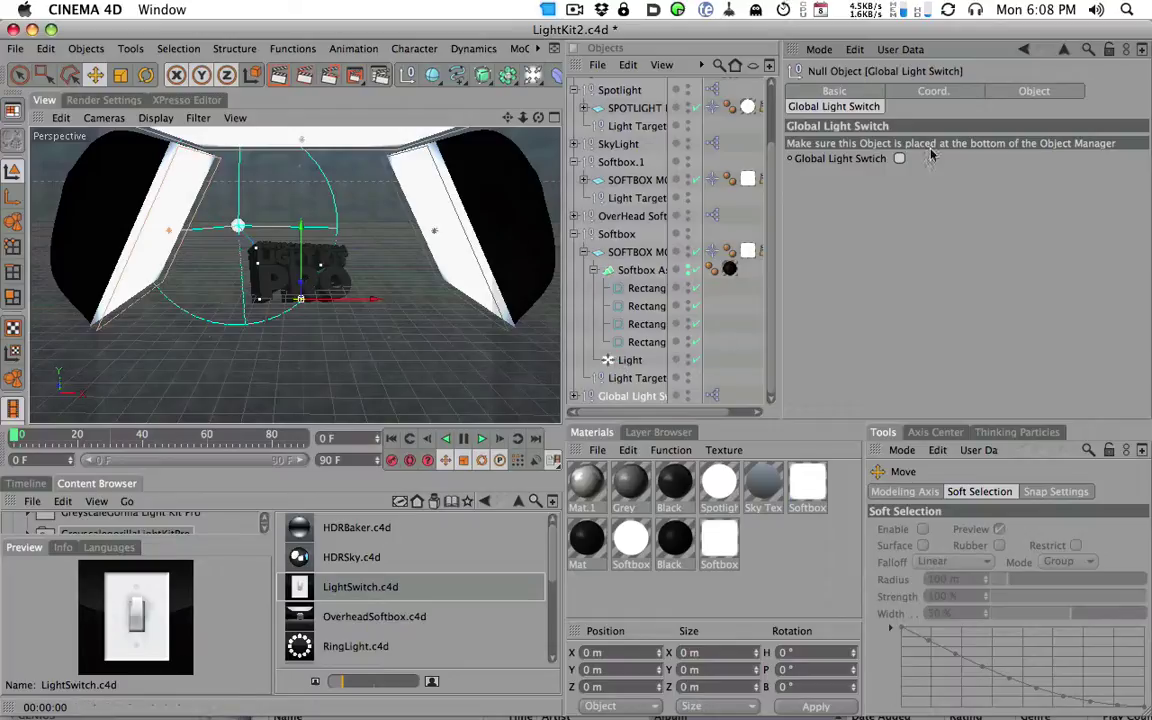
left_click(899, 159)
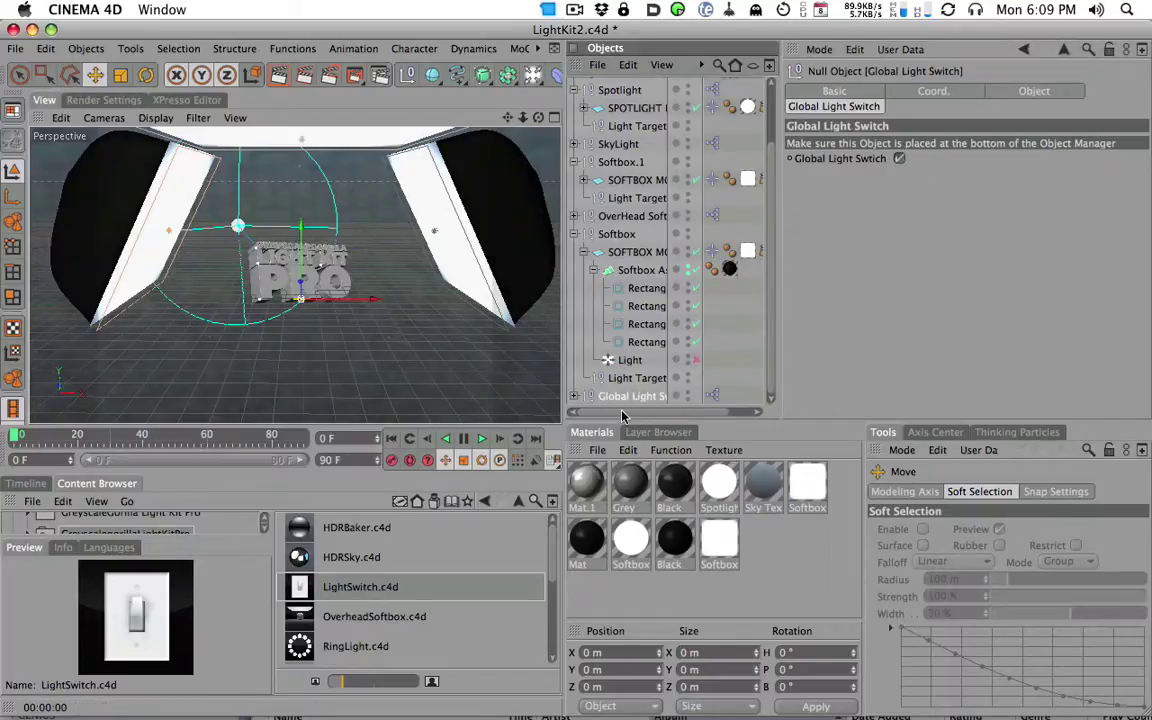
left_click(574, 234)
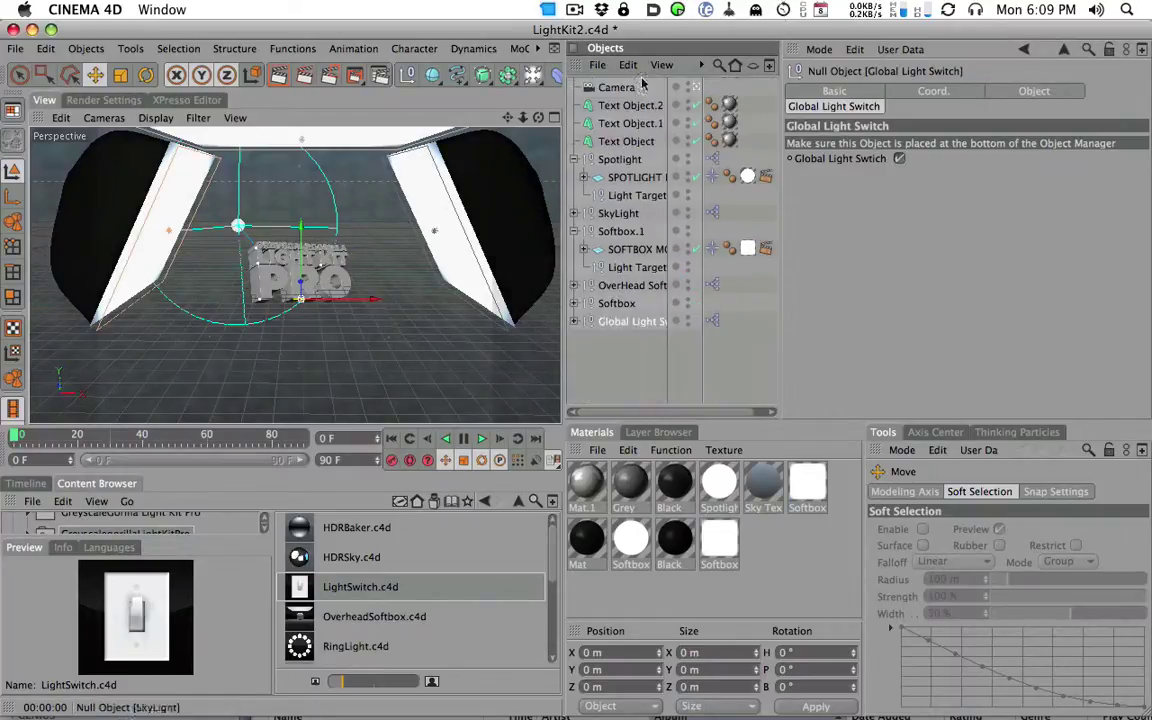